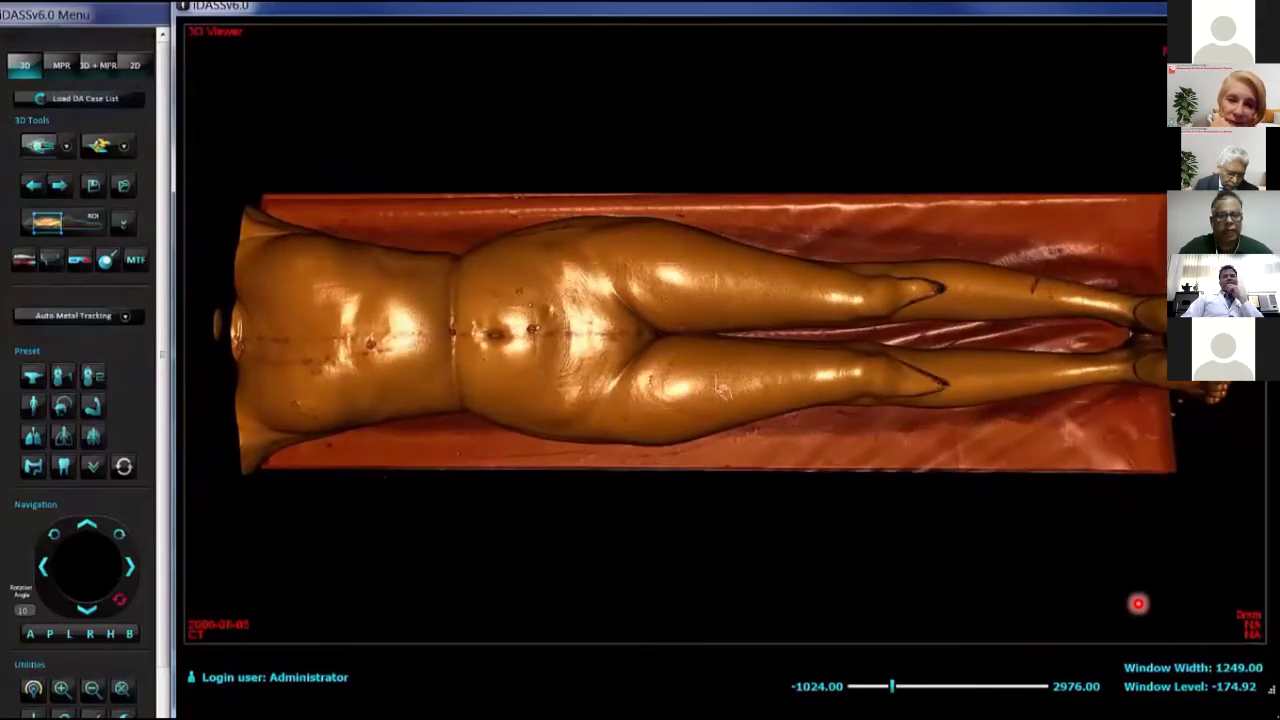
- Apply the muscle preset, adjust windowing to width 1177.58 and level 516.37, and crop the body to one side of its midline
left_click(97, 421)
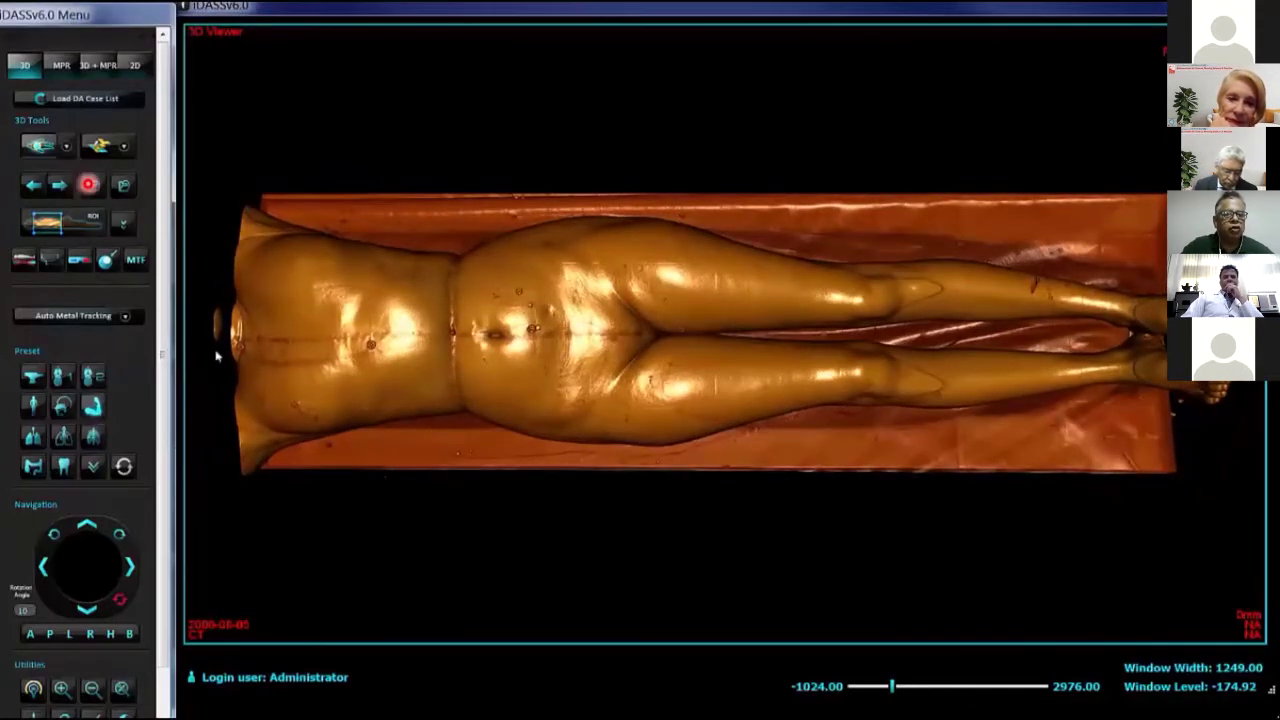
left_click_drag(360, 330, 717, 437)
left_click(93, 227)
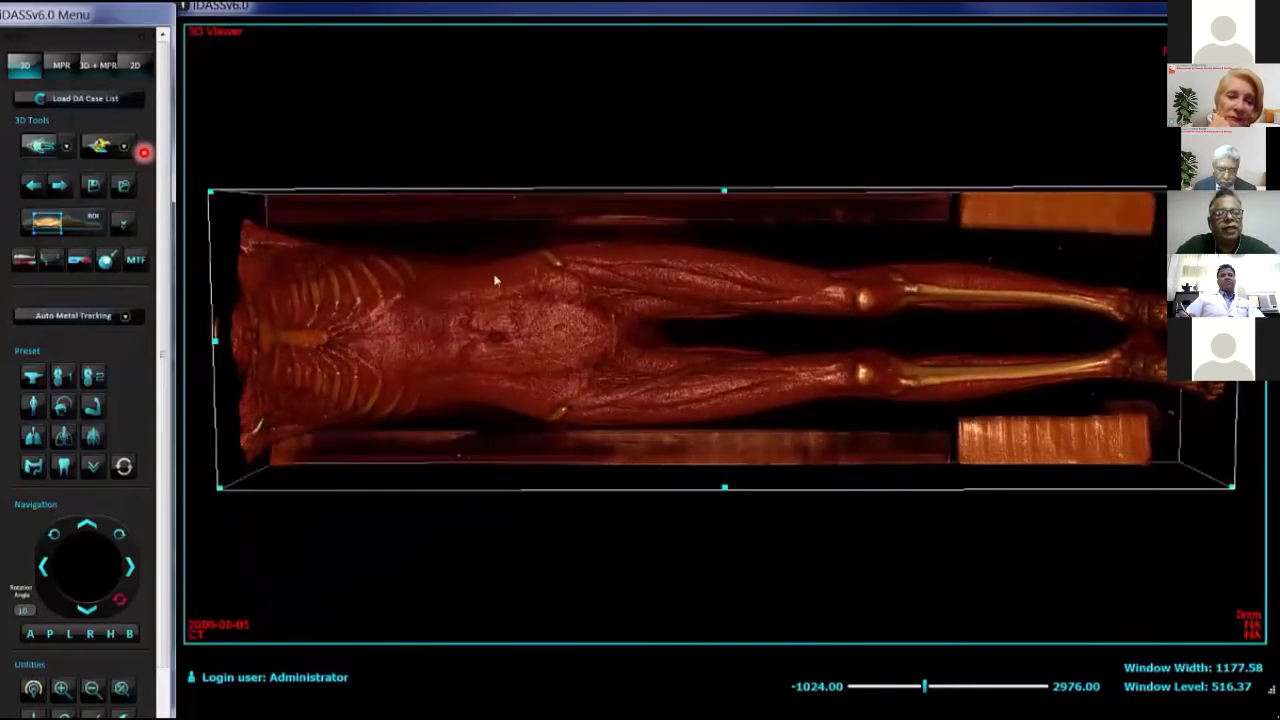
left_click_drag(725, 195, 707, 344)
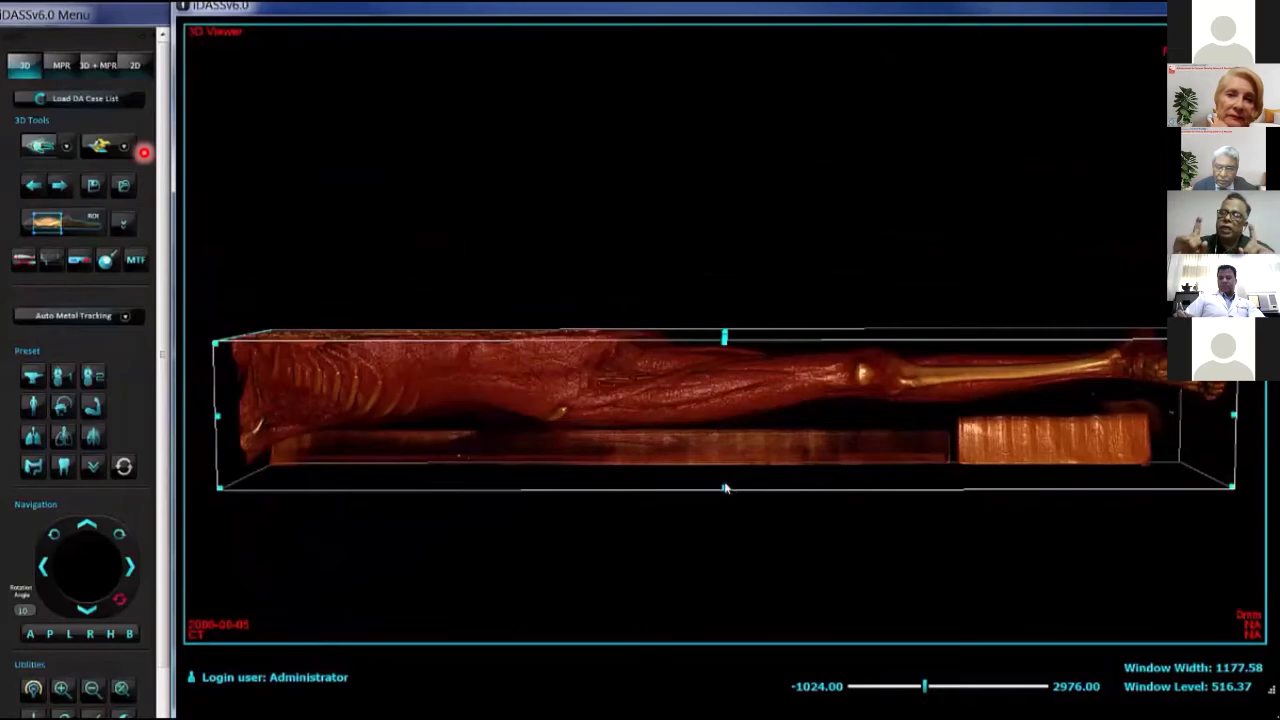
left_click_drag(725, 490, 718, 452)
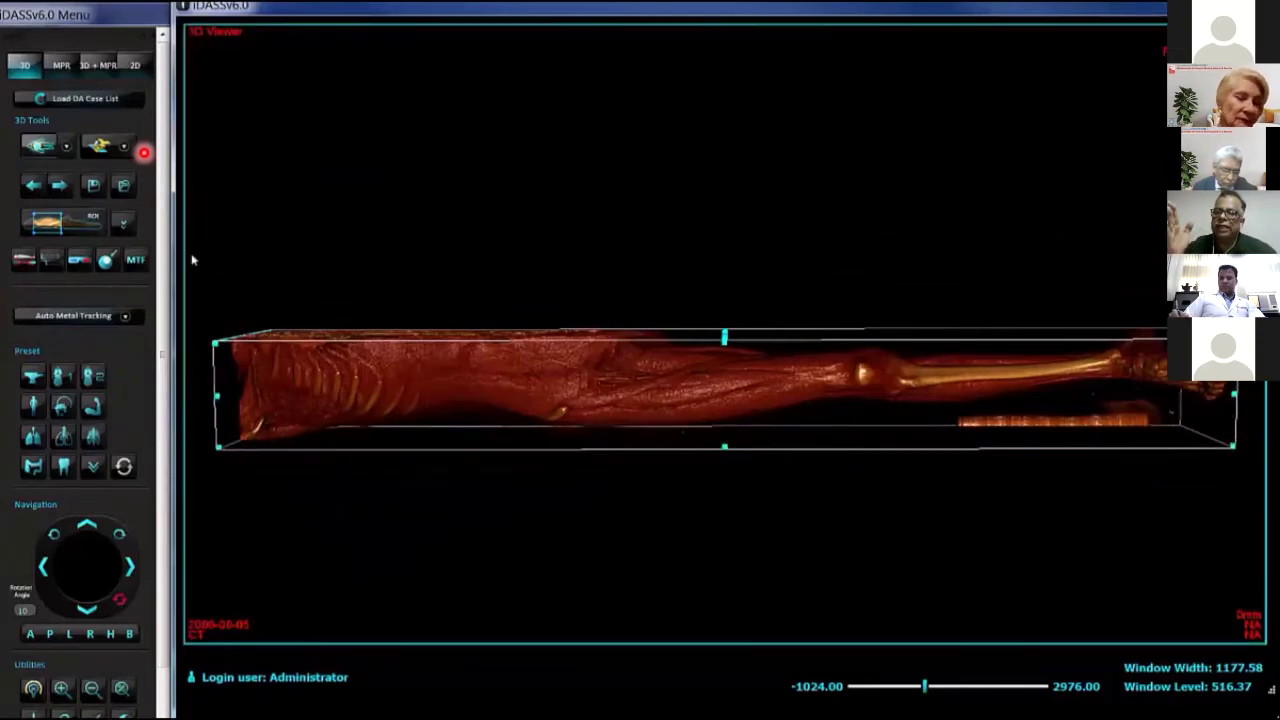
left_click(82, 234)
- Rotate and zoom the cropped body to examine the exposed midline section with the spine and internal structures
left_click_drag(711, 400, 774, 420)
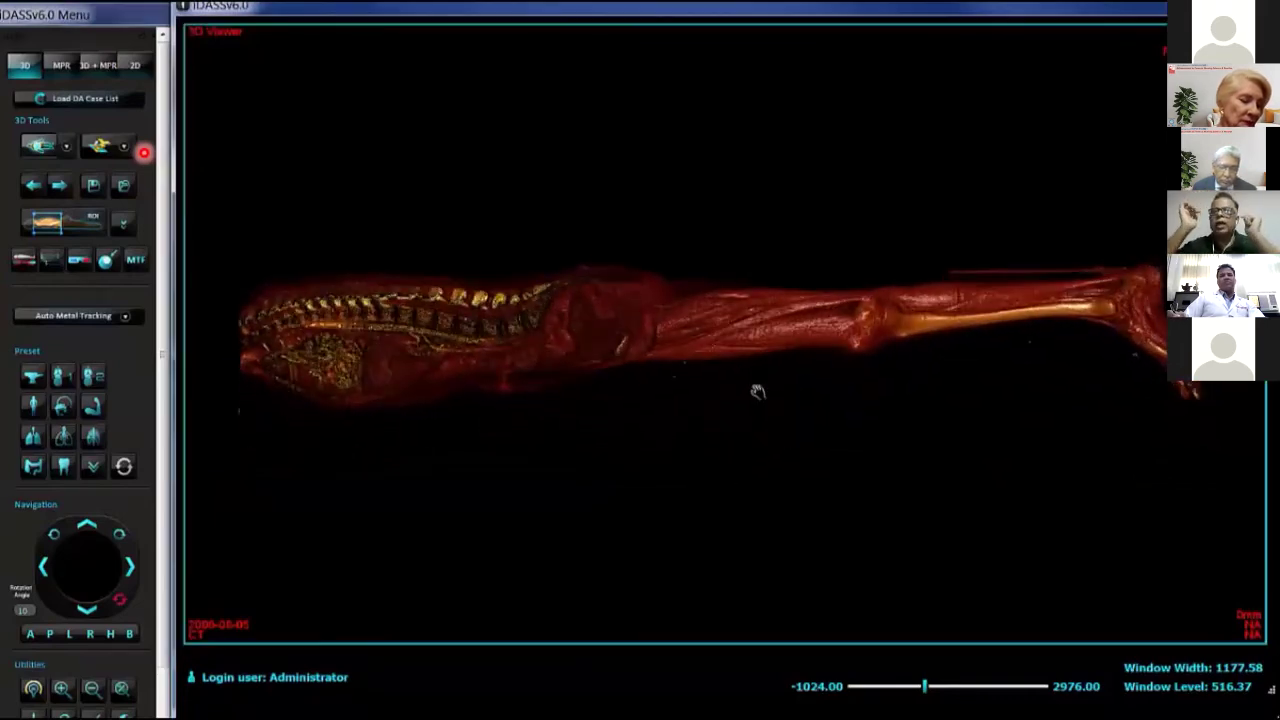
left_click_drag(751, 371, 751, 411)
scroll(752, 380, "up", 2)
scroll(752, 380, "down", 1)
mouse_move(739, 352)
left_mouse_down()
mouse_move(748, 417)
mouse_move(734, 426)
left_mouse_up()
left_click_drag(729, 376, 689, 410)
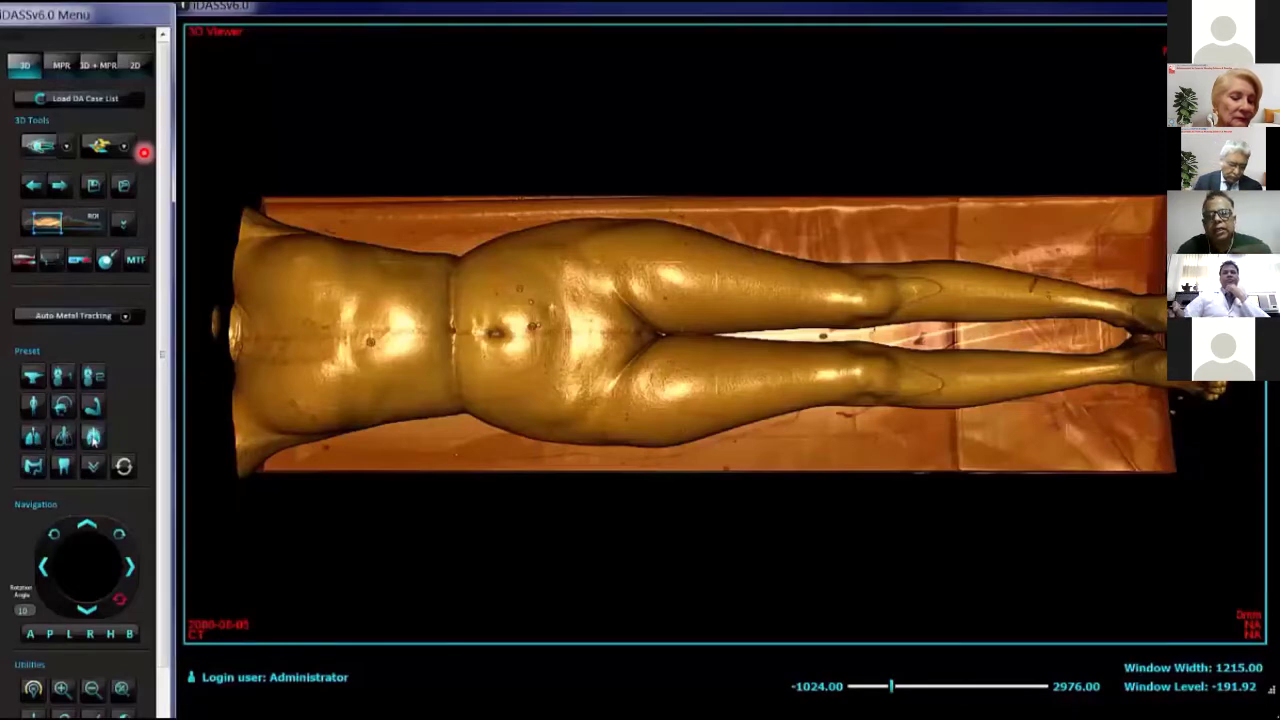
- Apply the preset with window width 840 and level 561, and crop the body lengthwise to the chest and abdomen
left_click(93, 438)
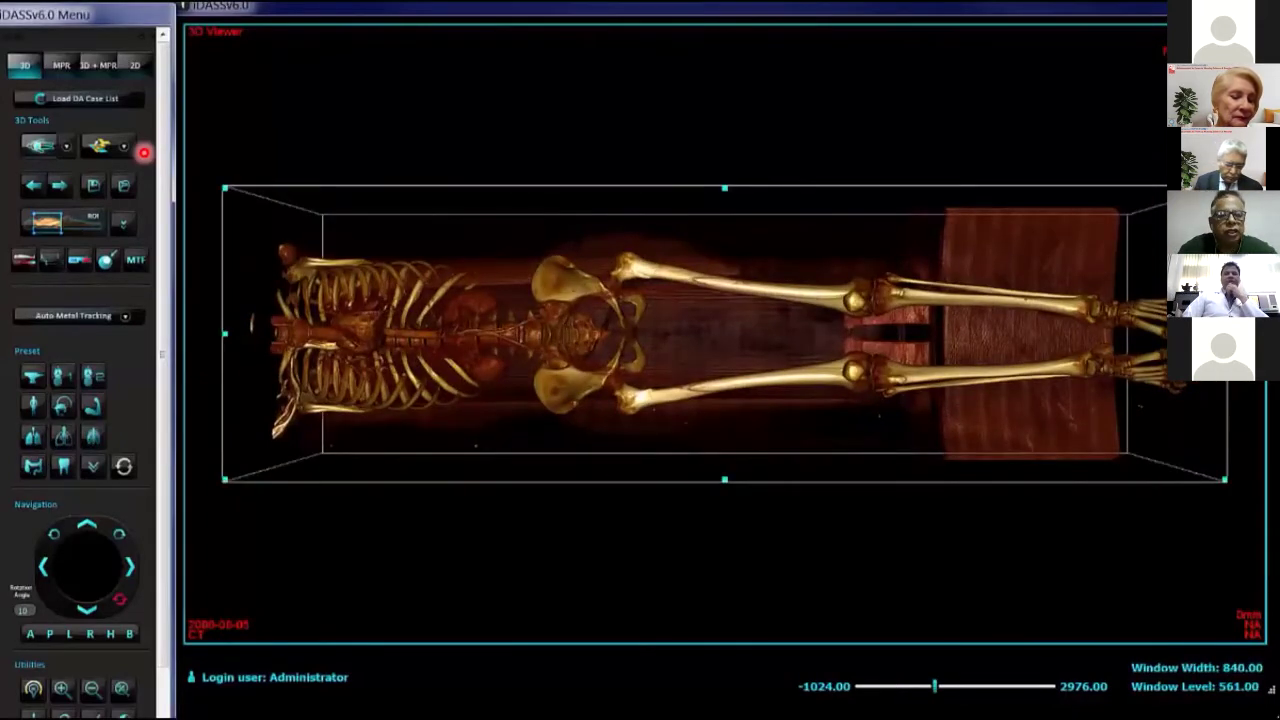
left_click_drag(1226, 334, 510, 333)
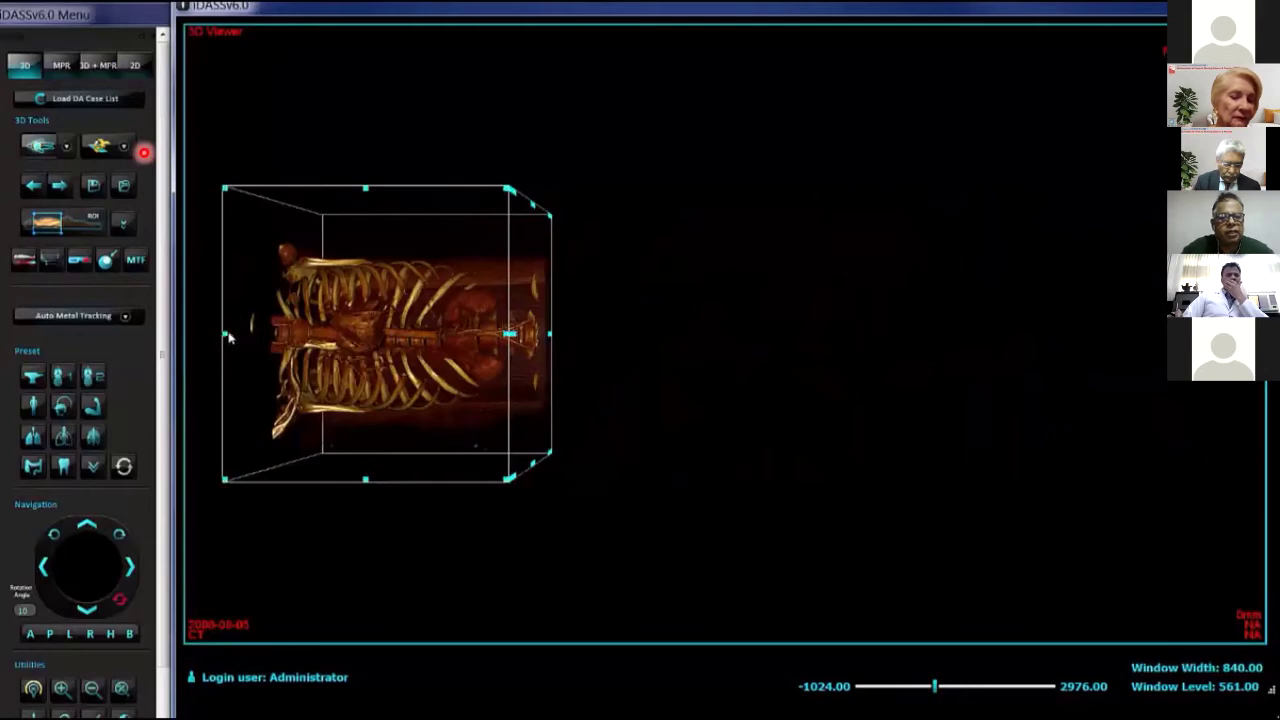
left_click_drag(225, 338, 251, 338)
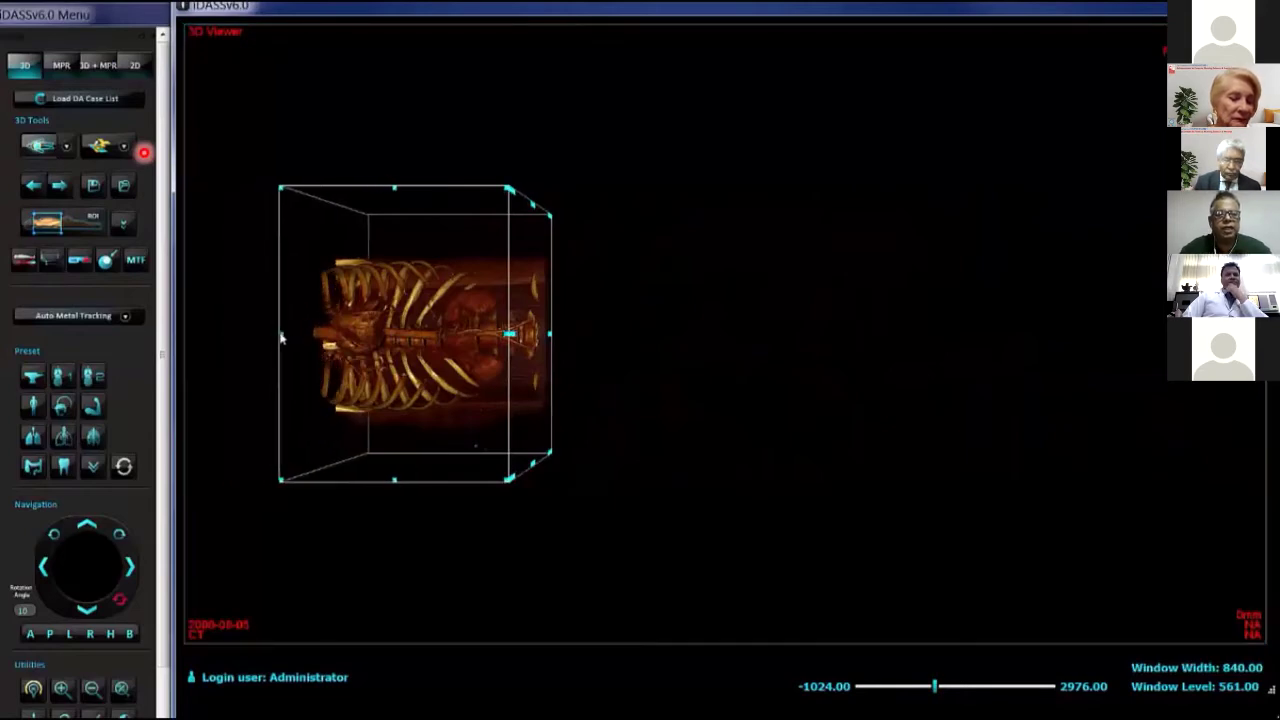
left_click(68, 231)
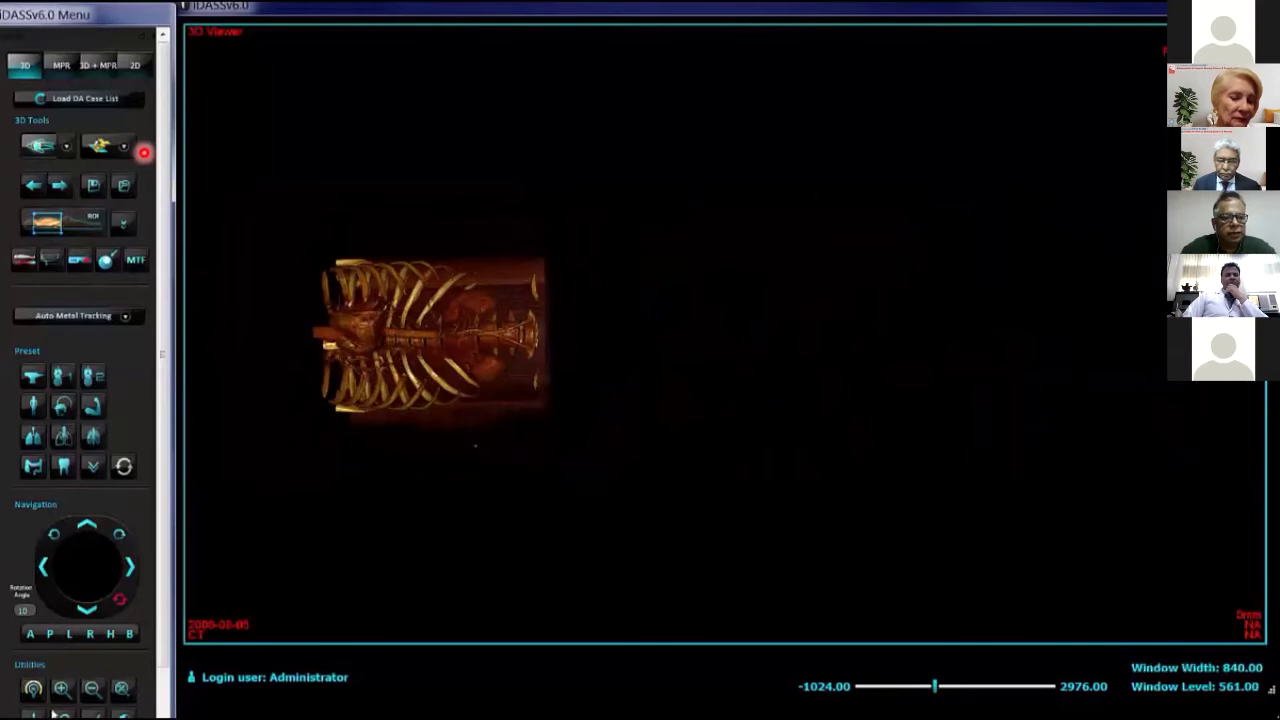
- Turn the cropped torso upright, enlarge it and rotate it to a side view to examine the ribs, heart, vessels and kidneys
left_click_drag(425, 357, 552, 146)
left_click_drag(588, 238, 565, 351)
scroll(566, 351, "up", 3)
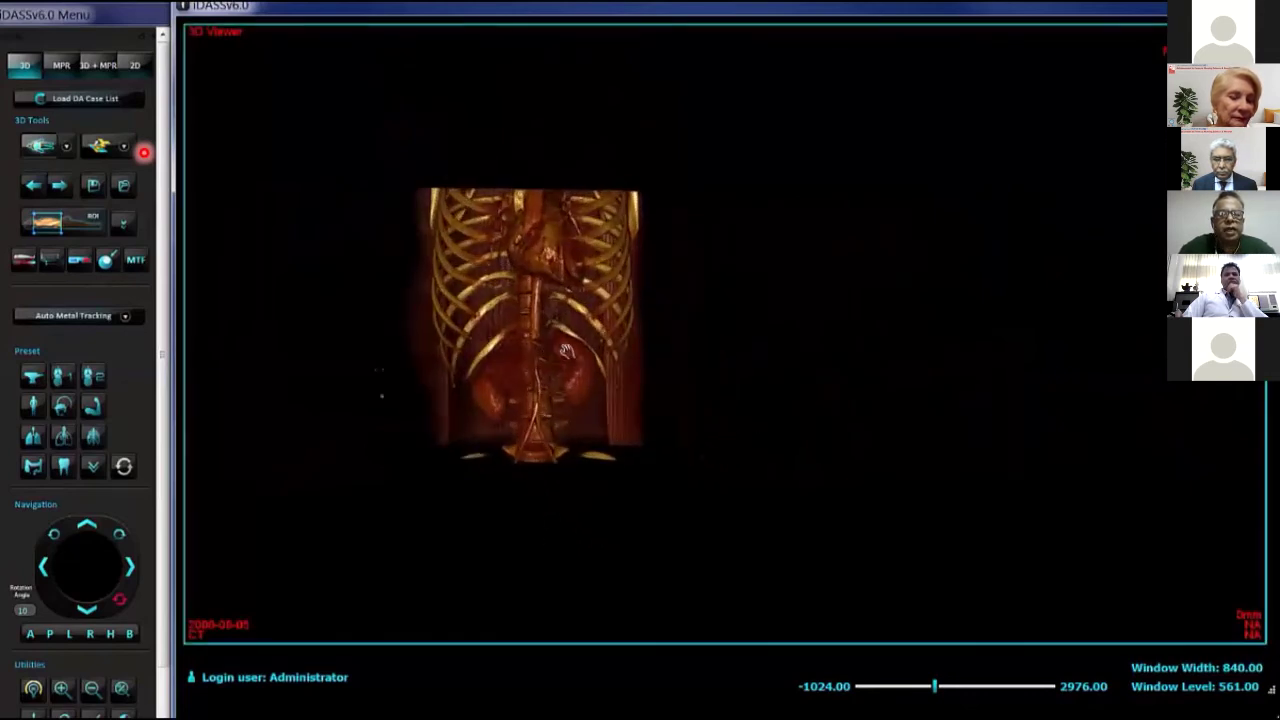
scroll(566, 351, "up", 3)
scroll(509, 347, "up", 3)
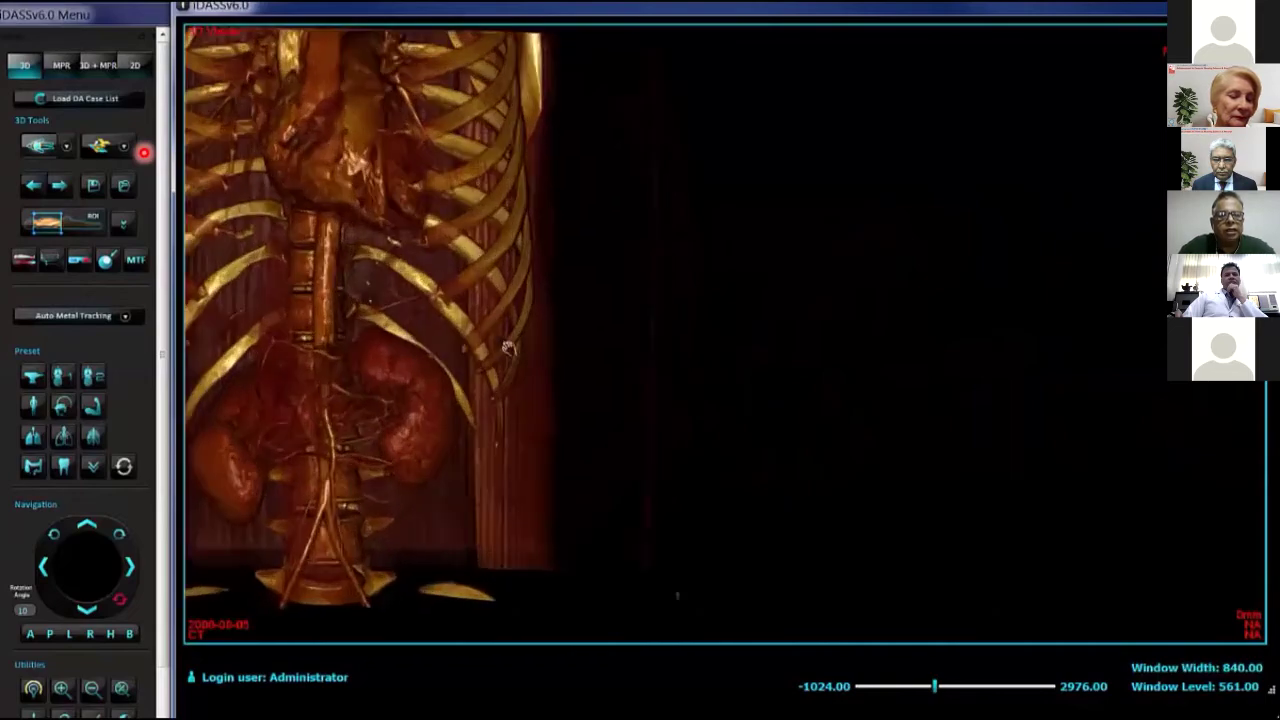
left_click_drag(460, 347, 425, 313)
left_click_drag(611, 305, 315, 305)
left_click_drag(715, 338, 449, 309)
left_click_drag(711, 309, 469, 303)
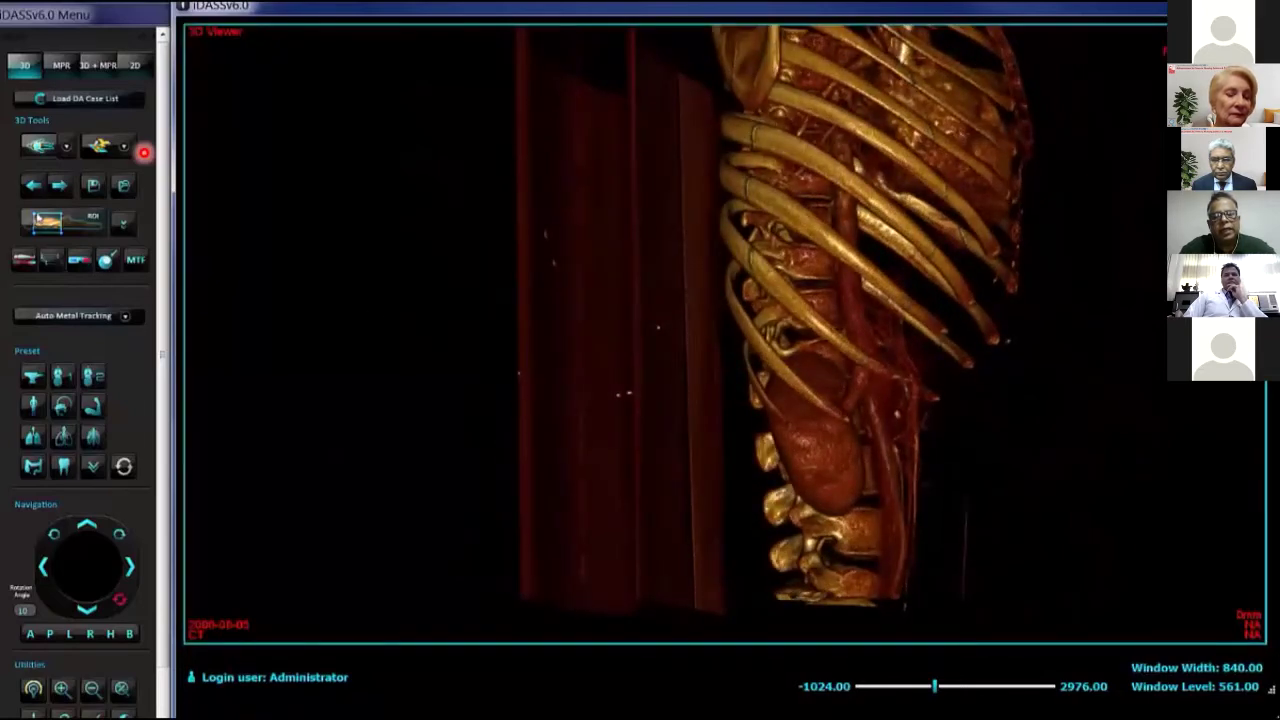
- Crop away the scanner table behind the back and the front part of the rib cage
left_click(46, 222)
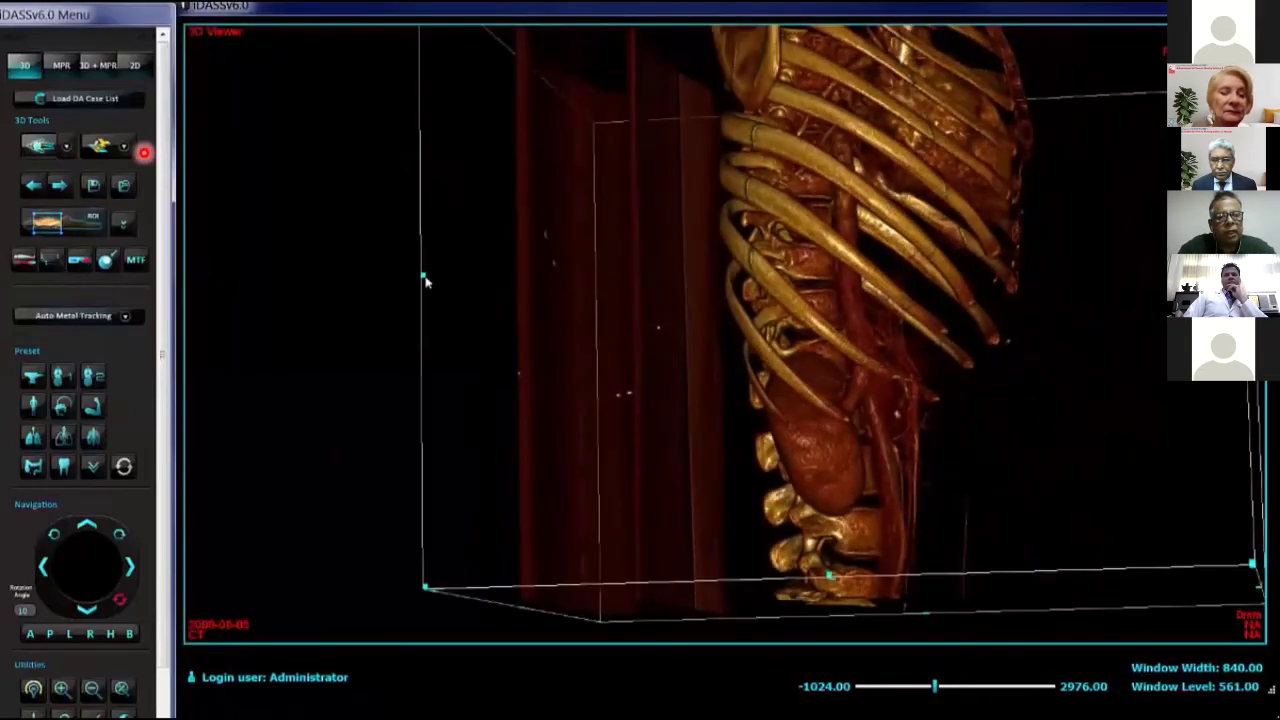
left_click_drag(424, 279, 651, 288)
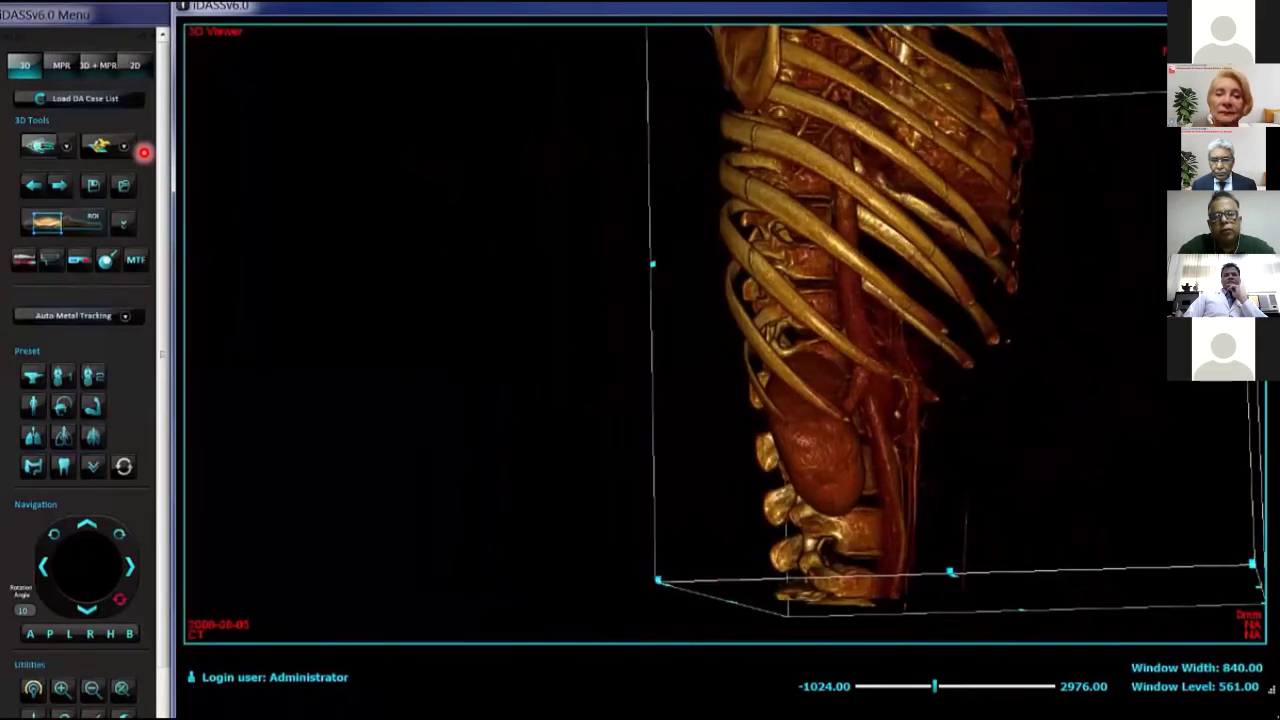
left_click_drag(1247, 240, 901, 263)
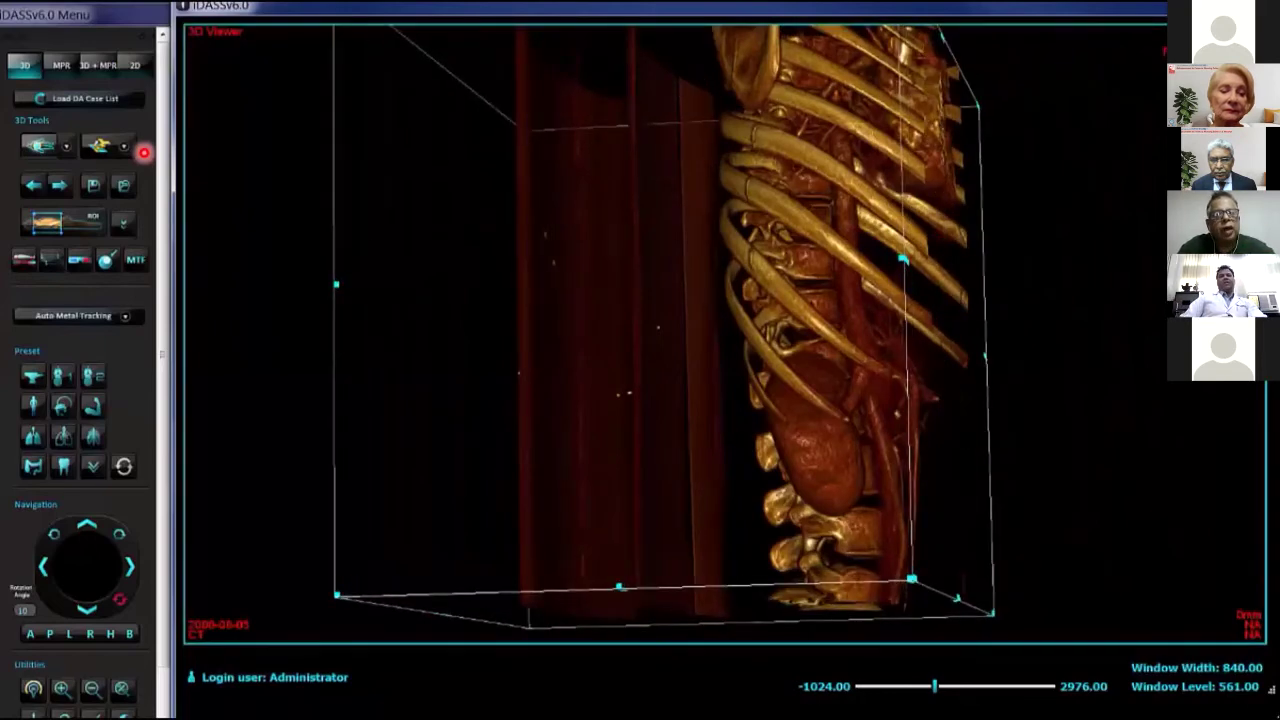
left_click_drag(336, 284, 703, 267)
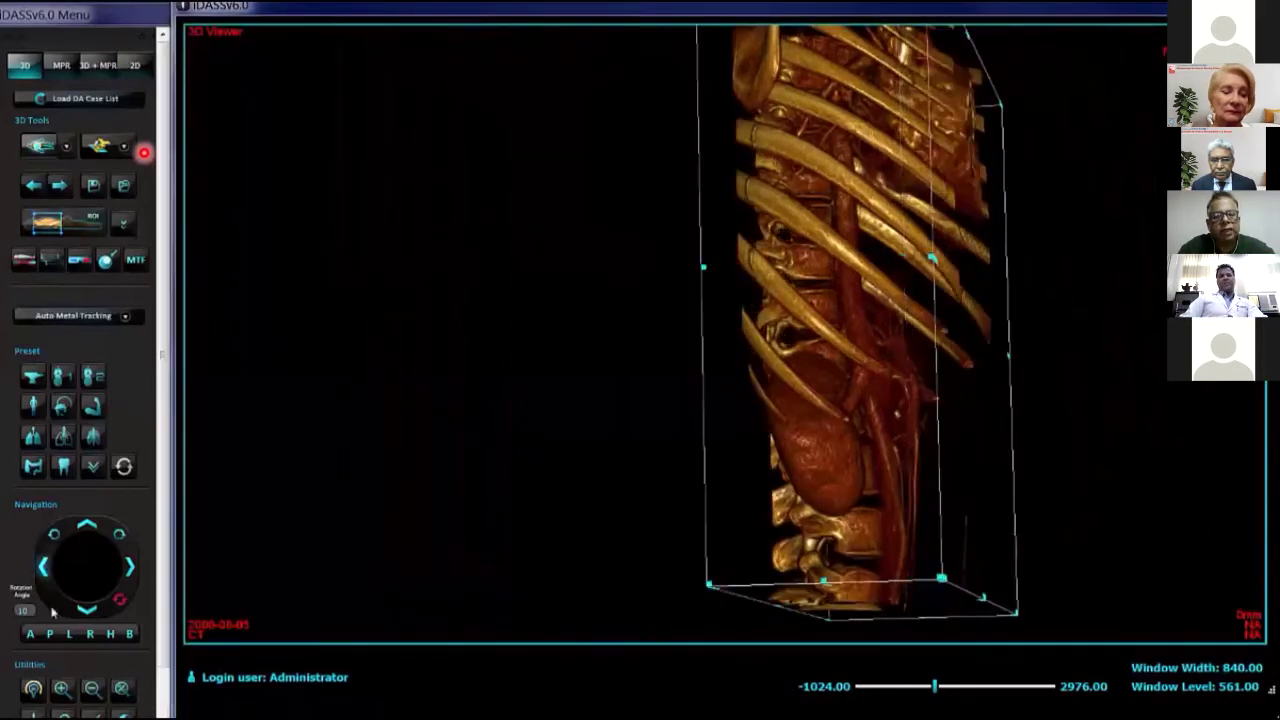
left_click(62, 222)
- Crop both sides of the torso from the front view to remove the outer ribs, keeping the heart, spine and kidneys
left_click_drag(840, 292, 575, 310)
left_click_drag(730, 358, 594, 403)
scroll(798, 347, "down", 3)
left_click_drag(723, 283, 709, 296)
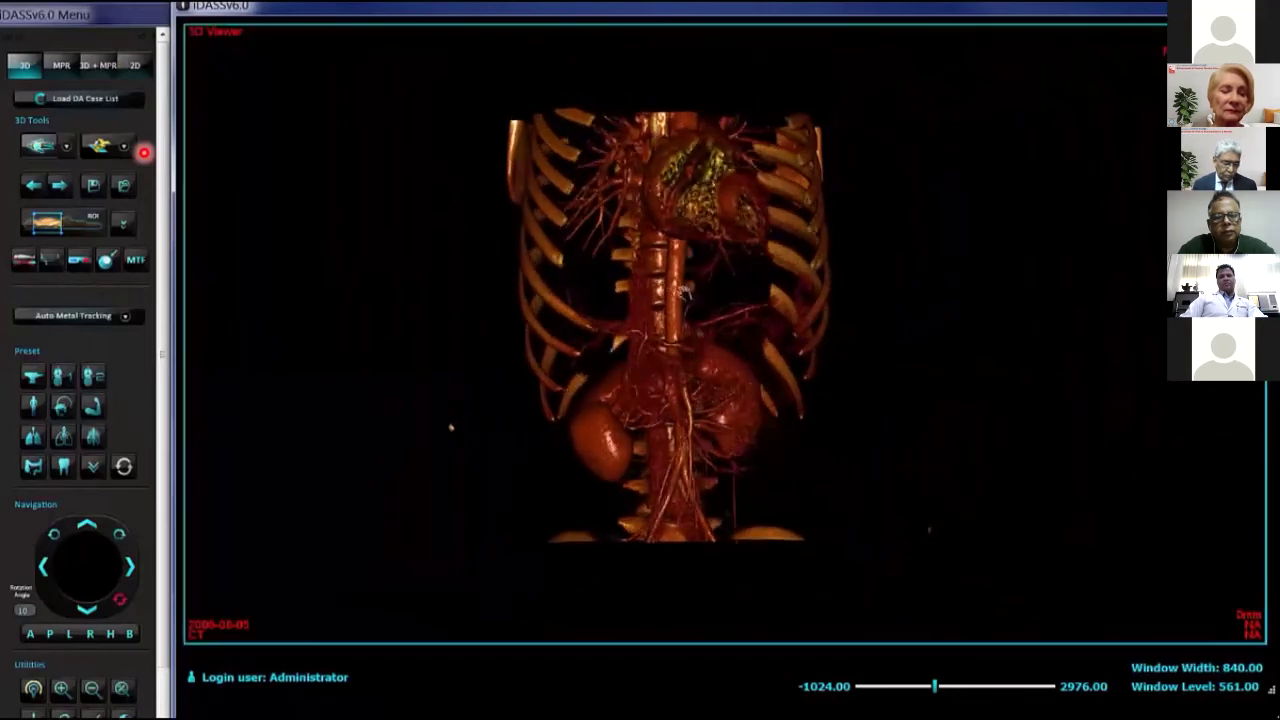
left_click(77, 230)
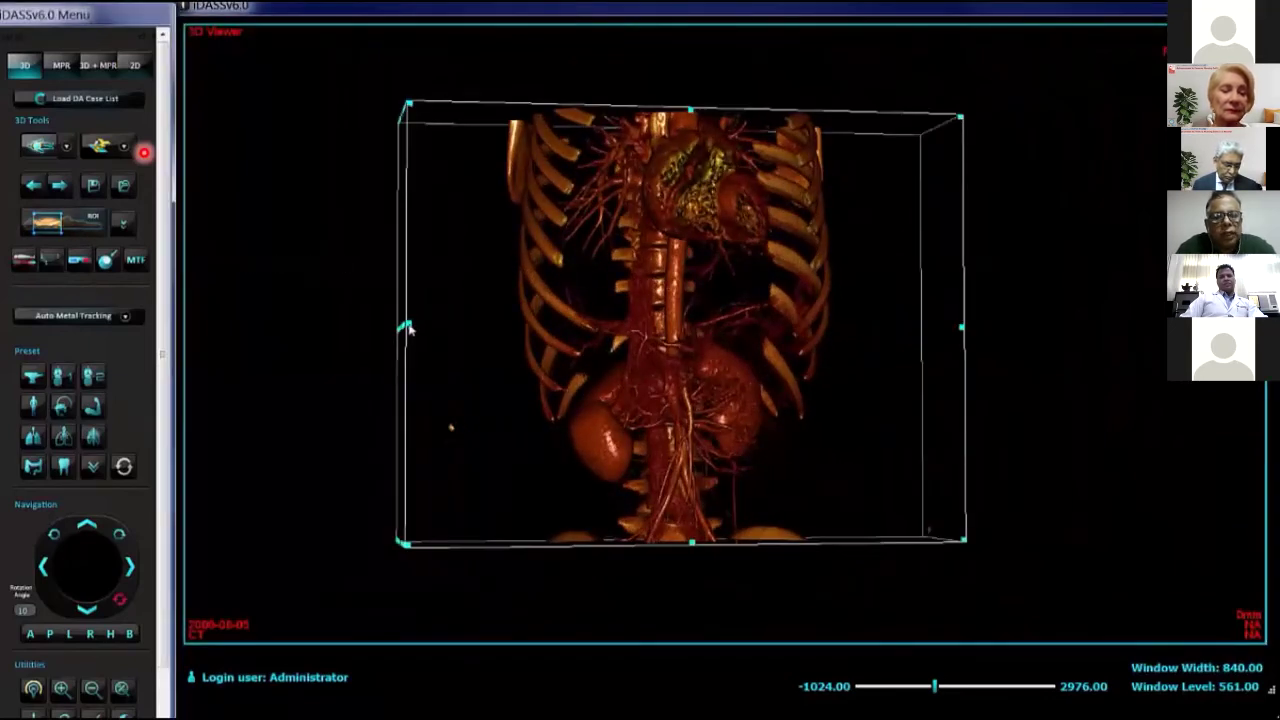
left_click_drag(409, 329, 576, 331)
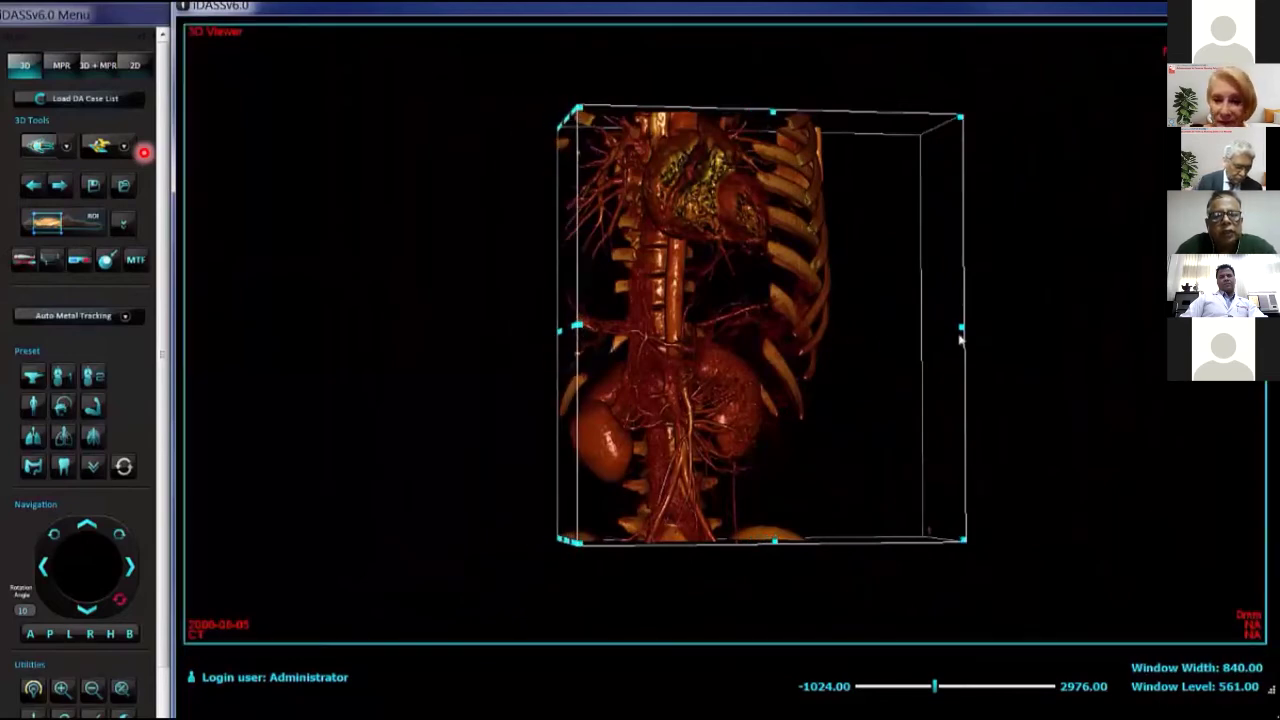
left_click_drag(962, 333, 787, 311)
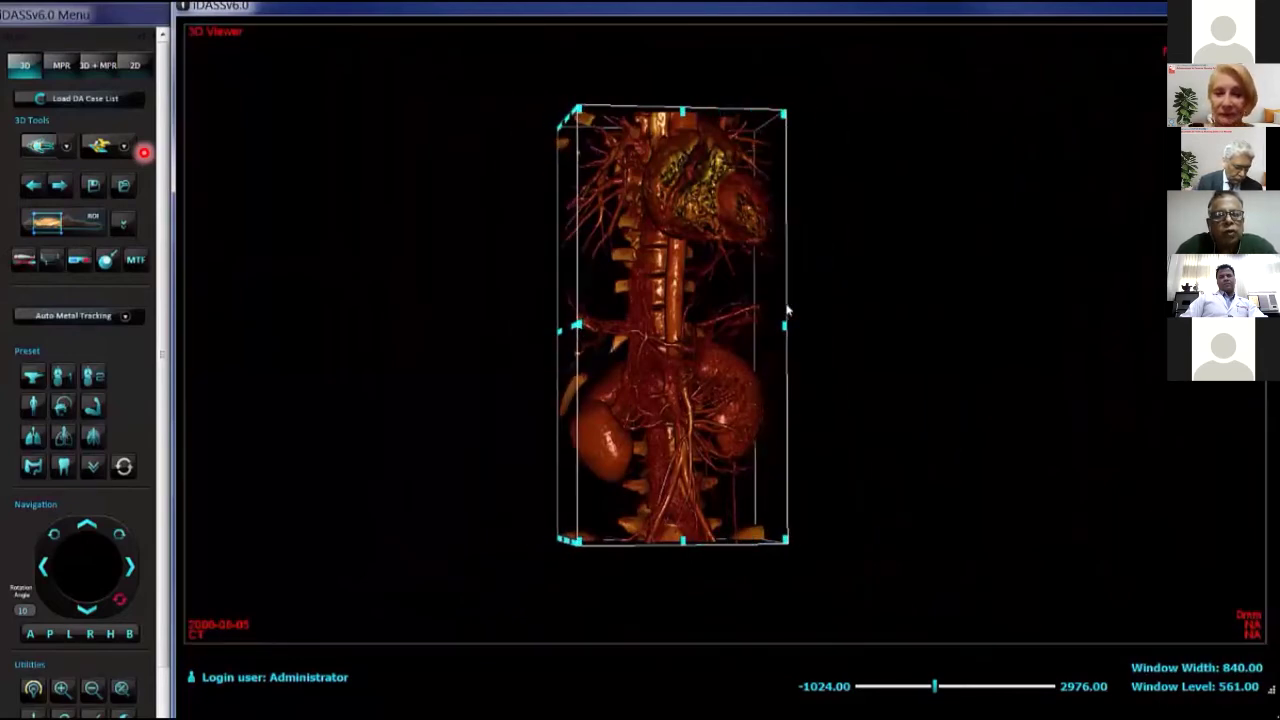
left_click(44, 225)
- Rotate and enlarge the narrowed torso to examine the heart, aorta and kidney vessels from all around
left_click_drag(742, 379, 687, 351)
left_click_drag(694, 284, 504, 275)
left_click_drag(672, 354, 494, 343)
left_click_drag(625, 285, 445, 269)
left_click_drag(690, 318, 490, 308)
left_click_drag(889, 291, 712, 248)
left_click_drag(838, 274, 690, 267)
left_click_drag(857, 556, 851, 491)
scroll(850, 487, "up", 1)
scroll(850, 486, "up", 1)
left_click_drag(876, 425, 760, 390)
left_click_drag(975, 370, 735, 268)
left_click_drag(930, 300, 675, 300)
- Switch the view manipulation to Rotation and straighten the torso into an upright frontal orientation
right_click(676, 300)
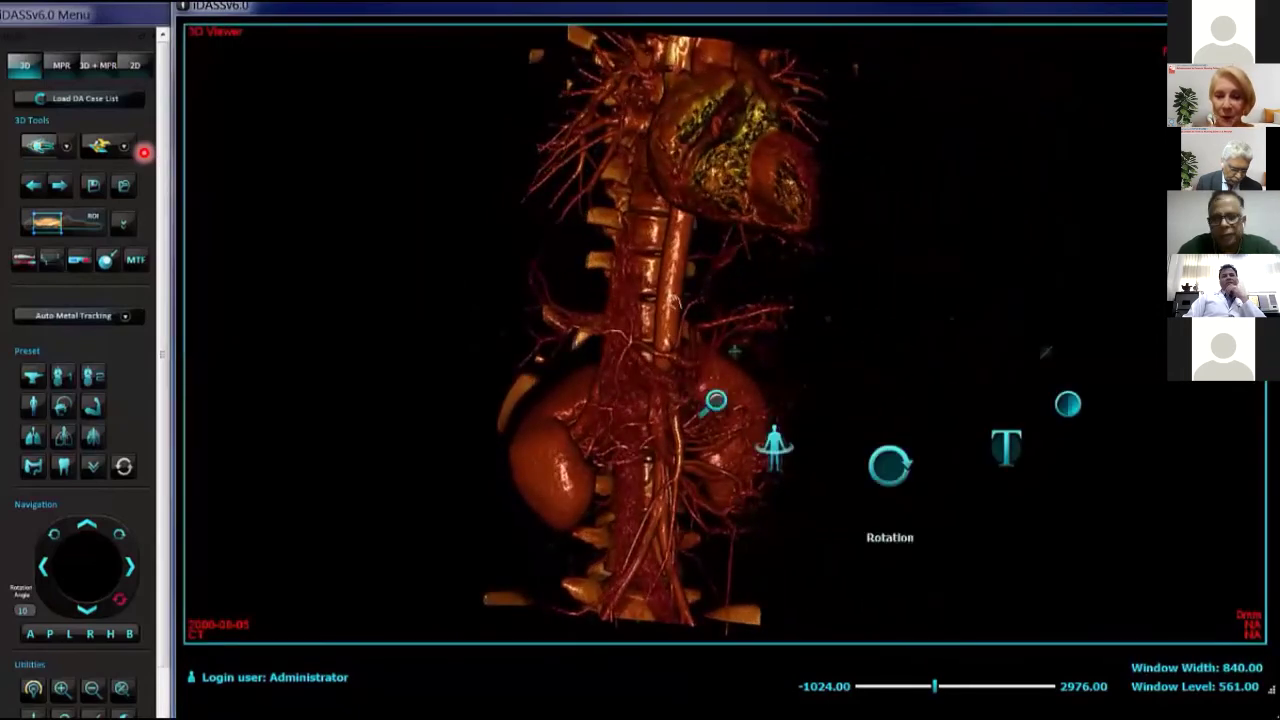
left_click(778, 451)
left_click_drag(800, 431, 696, 388)
right_click(696, 388)
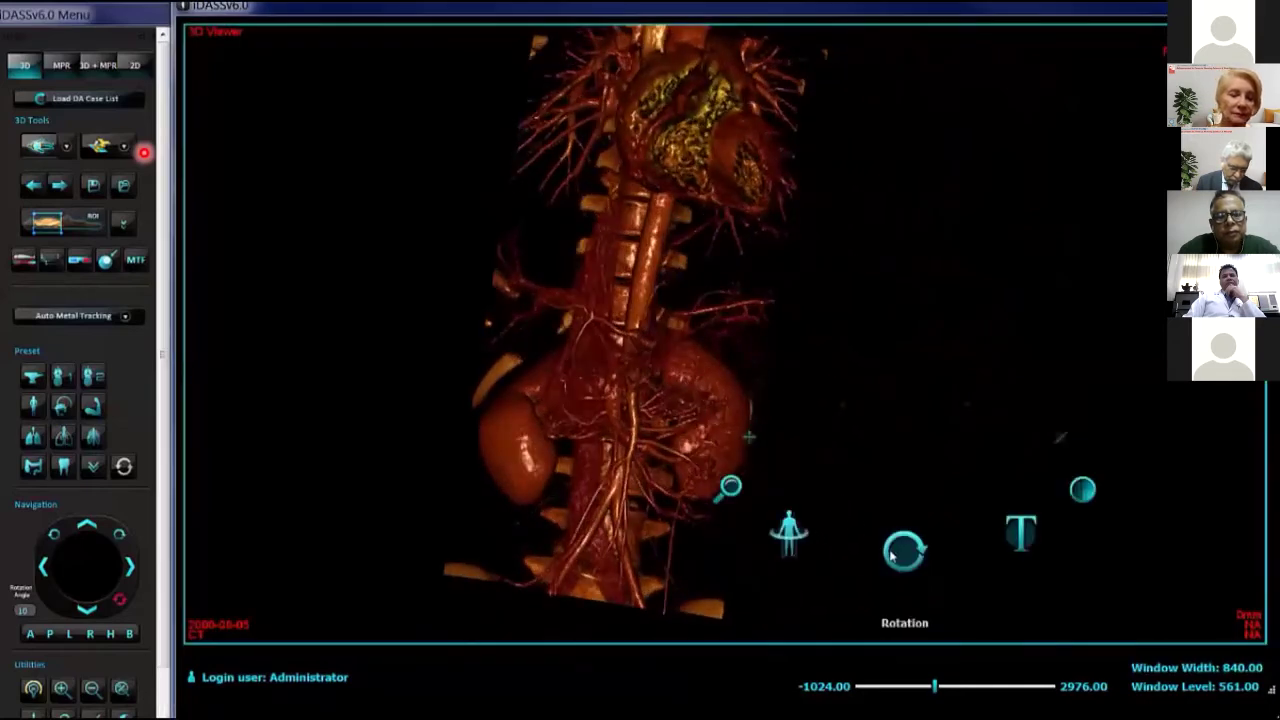
left_click(890, 555)
mouse_move(849, 397)
left_mouse_down()
mouse_move(745, 392)
mouse_move(854, 388)
left_mouse_up()
left_click_drag(780, 384, 850, 378)
mouse_move(758, 369)
left_mouse_down()
mouse_move(845, 361)
mouse_move(826, 350)
mouse_move(871, 374)
left_mouse_up()
mouse_move(715, 384)
left_mouse_down()
mouse_move(751, 389)
mouse_move(731, 408)
left_mouse_up()
mouse_move(521, 253)
left_mouse_down()
mouse_move(597, 453)
mouse_move(682, 436)
left_mouse_up()
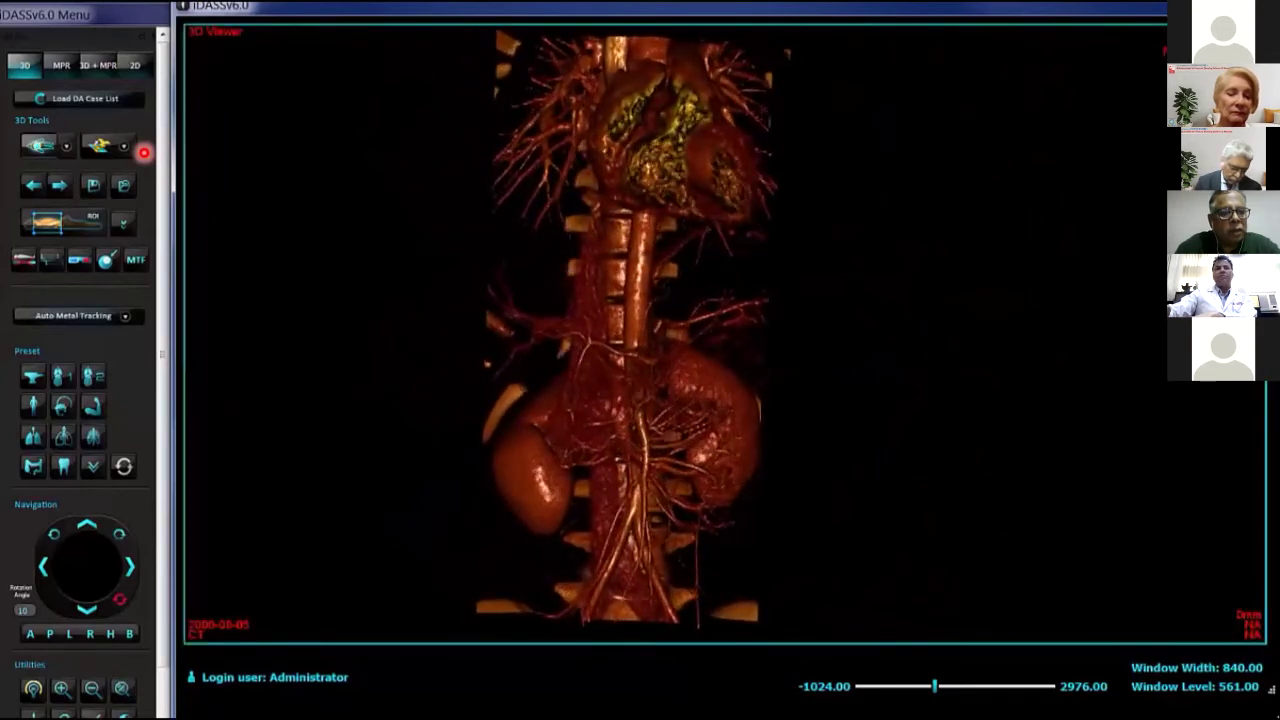
- Adjust windowing to width 822 and level 625, and crop the torso above and below to the kidney region
left_click_drag(591, 498, 622, 496)
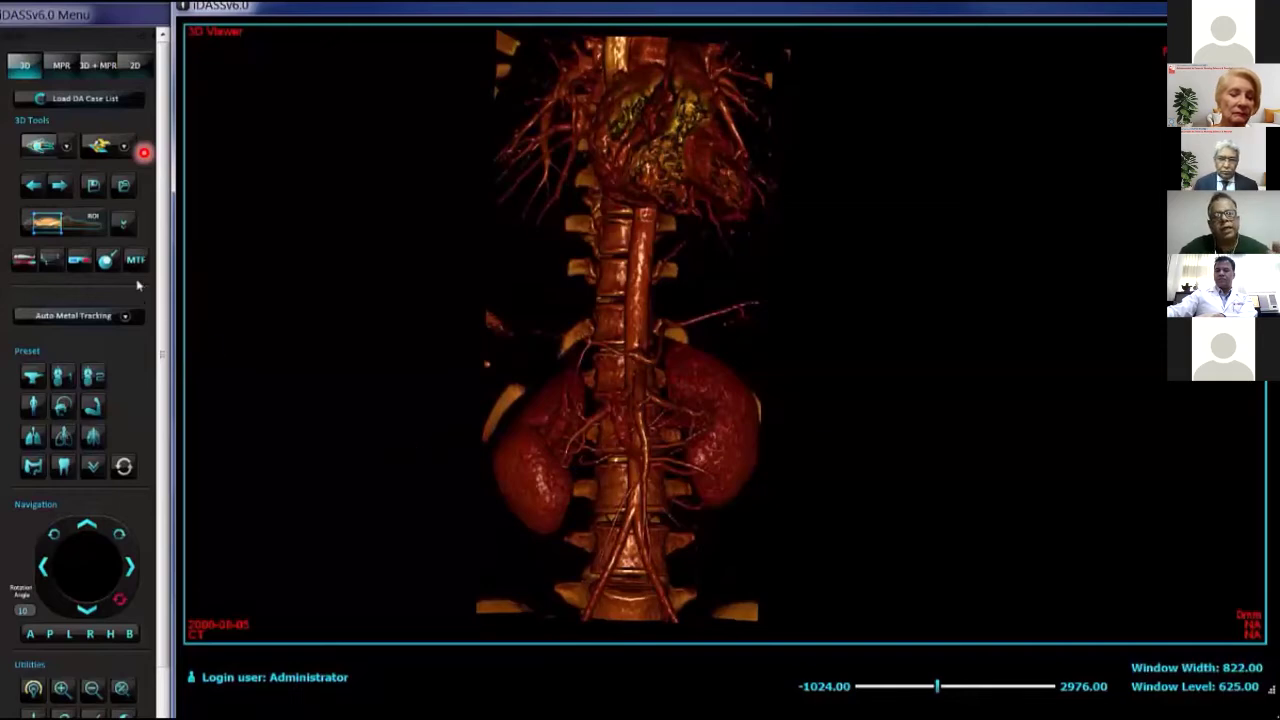
left_click(58, 229)
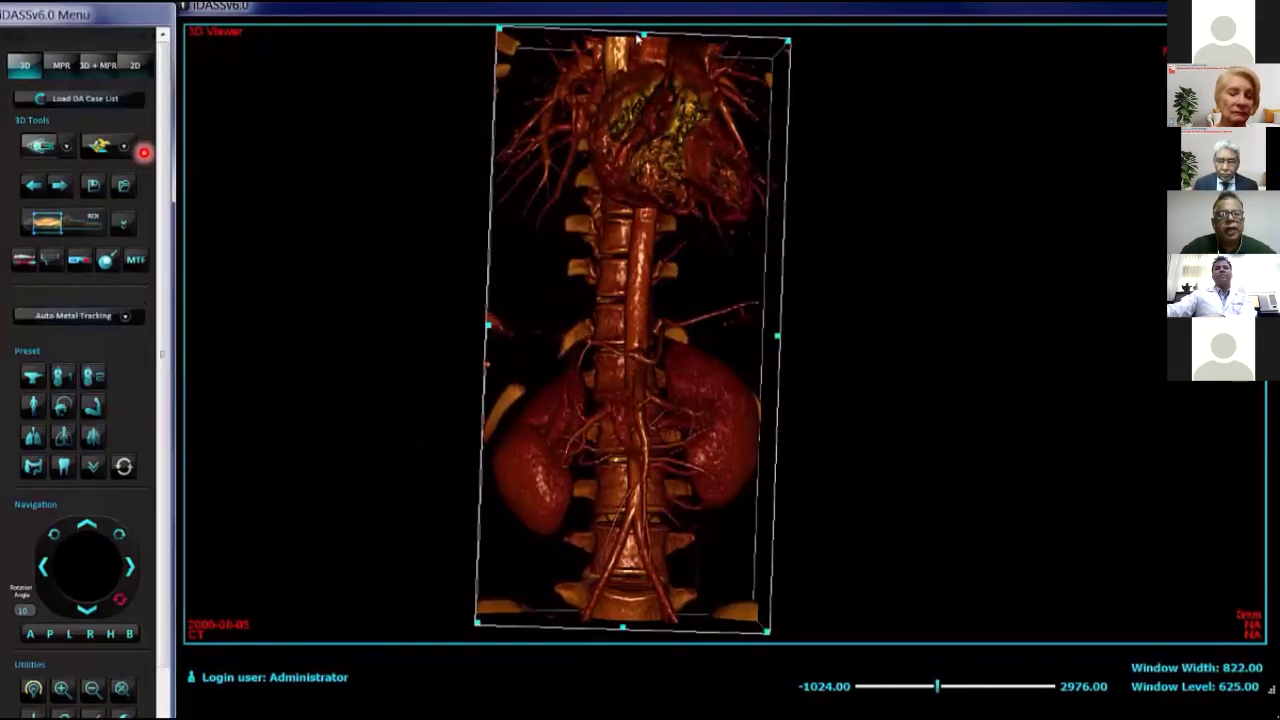
left_click_drag(645, 38, 591, 349)
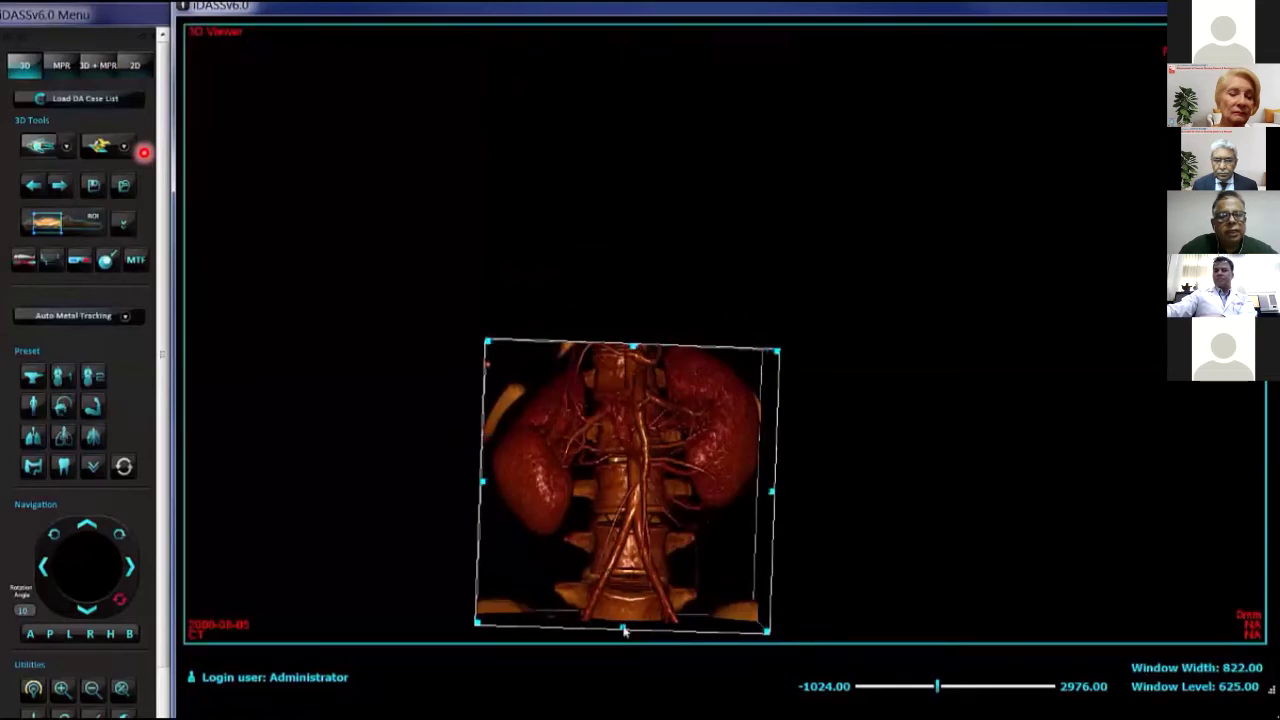
left_click_drag(622, 630, 622, 607)
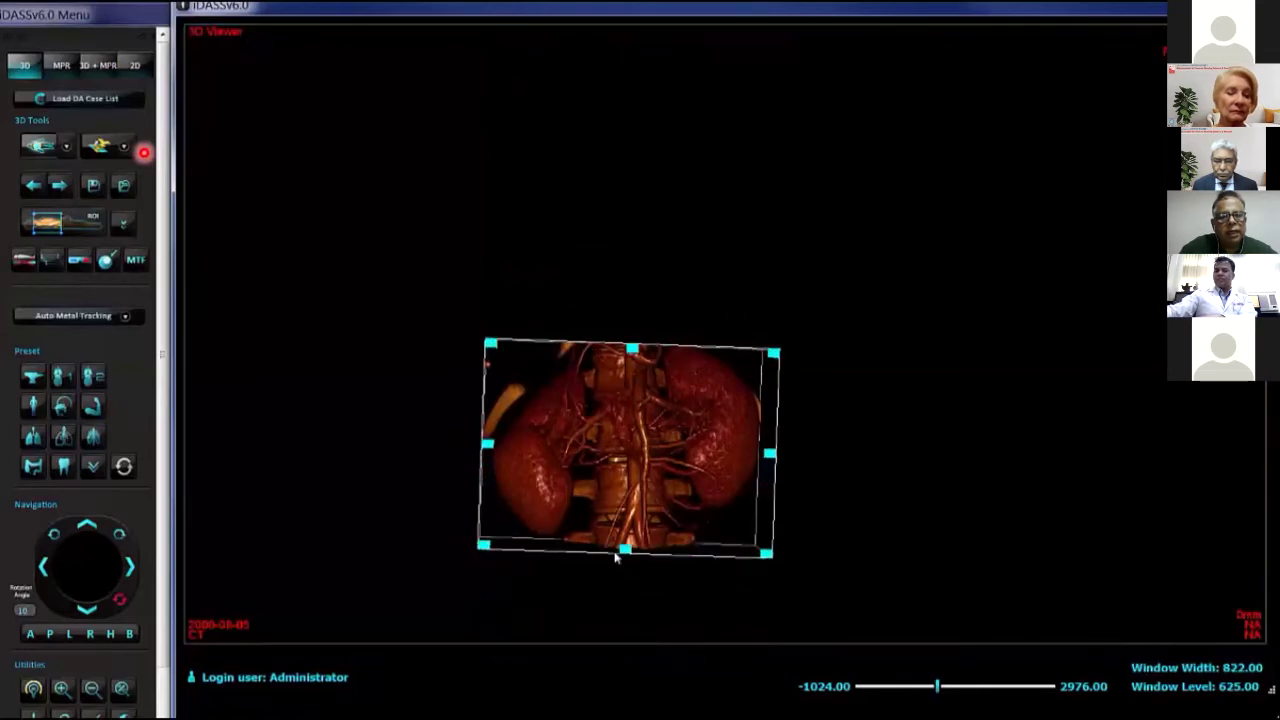
left_click(66, 229)
- Center and enlarge the cropped kidney region, and rotate it around to examine the kidneys and their vessels
left_click_drag(600, 454, 636, 332)
scroll(652, 309, "up", 4)
left_click_drag(935, 331, 849, 329)
mouse_move(731, 332)
left_mouse_down()
mouse_move(611, 337)
mouse_move(460, 320)
left_mouse_up()
left_click_drag(730, 340, 569, 344)
left_click_drag(837, 355, 550, 342)
left_click_drag(1083, 377, 846, 340)
left_click_drag(1010, 355, 780, 343)
mouse_move(1120, 314)
left_mouse_down()
mouse_move(920, 260)
mouse_move(746, 258)
left_mouse_up()
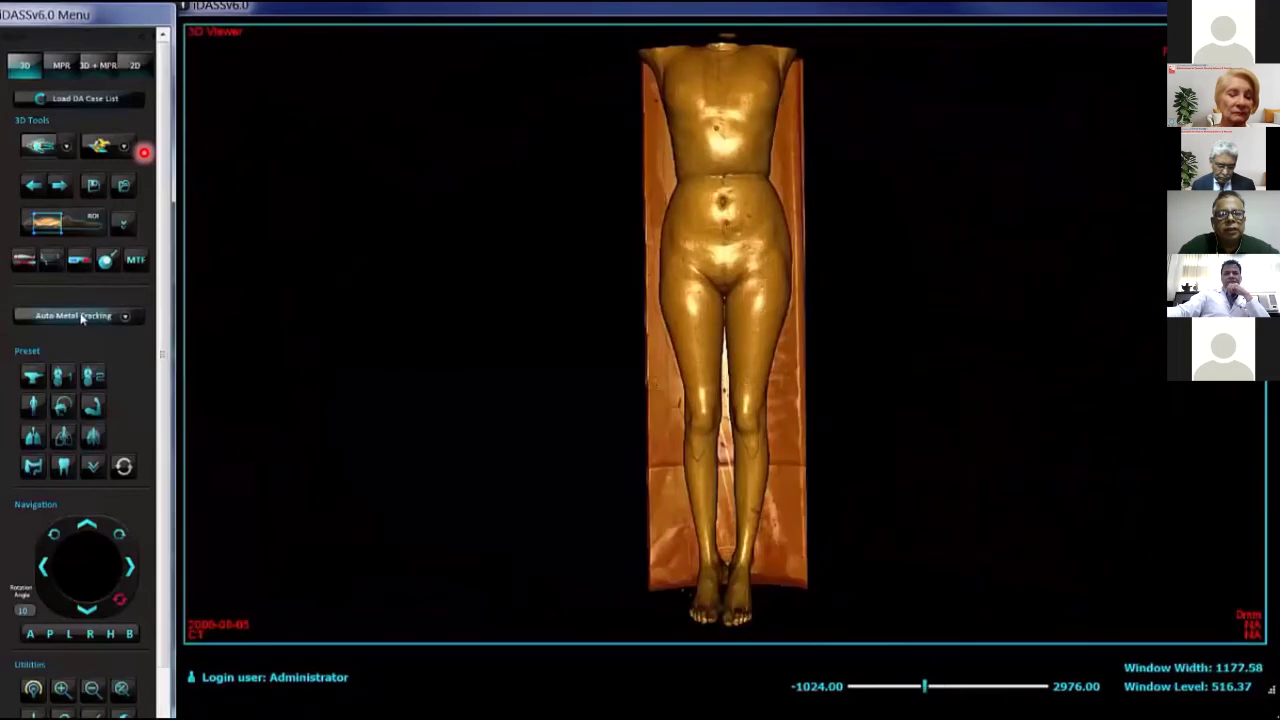
- Start Auto Metal Tracking on the full-body scan
left_click(82, 316)
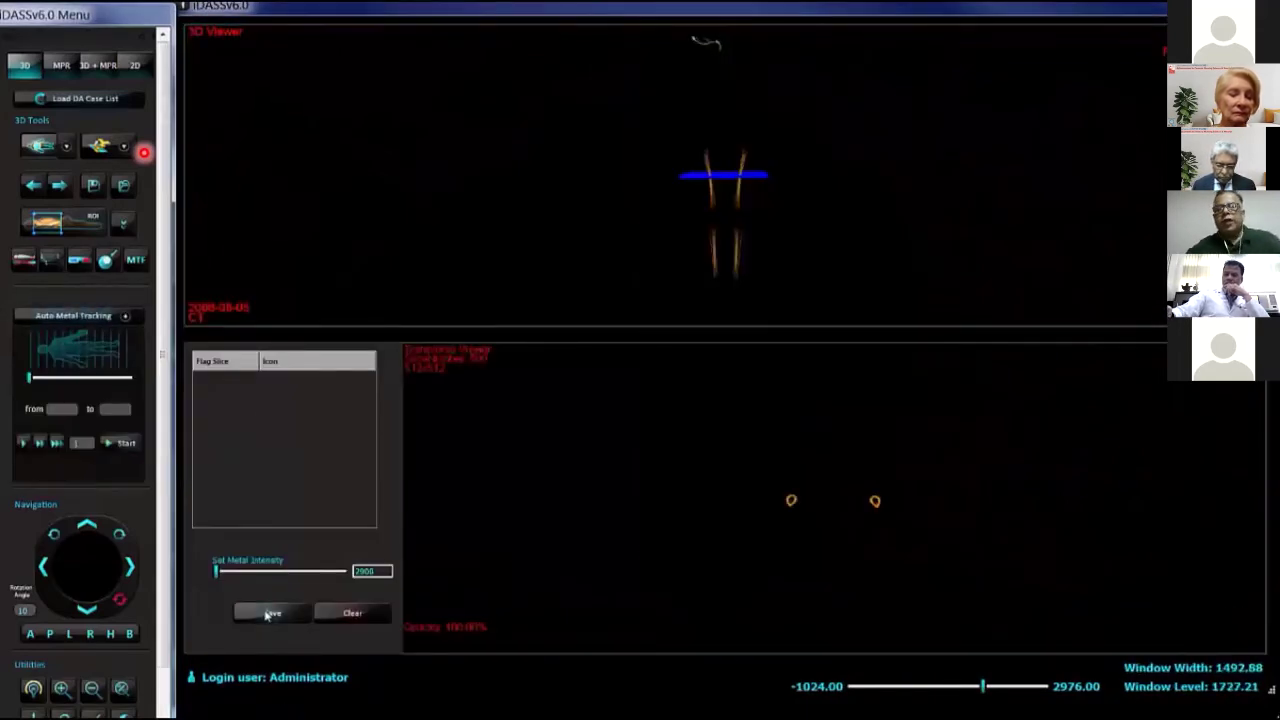
left_click(106, 448)
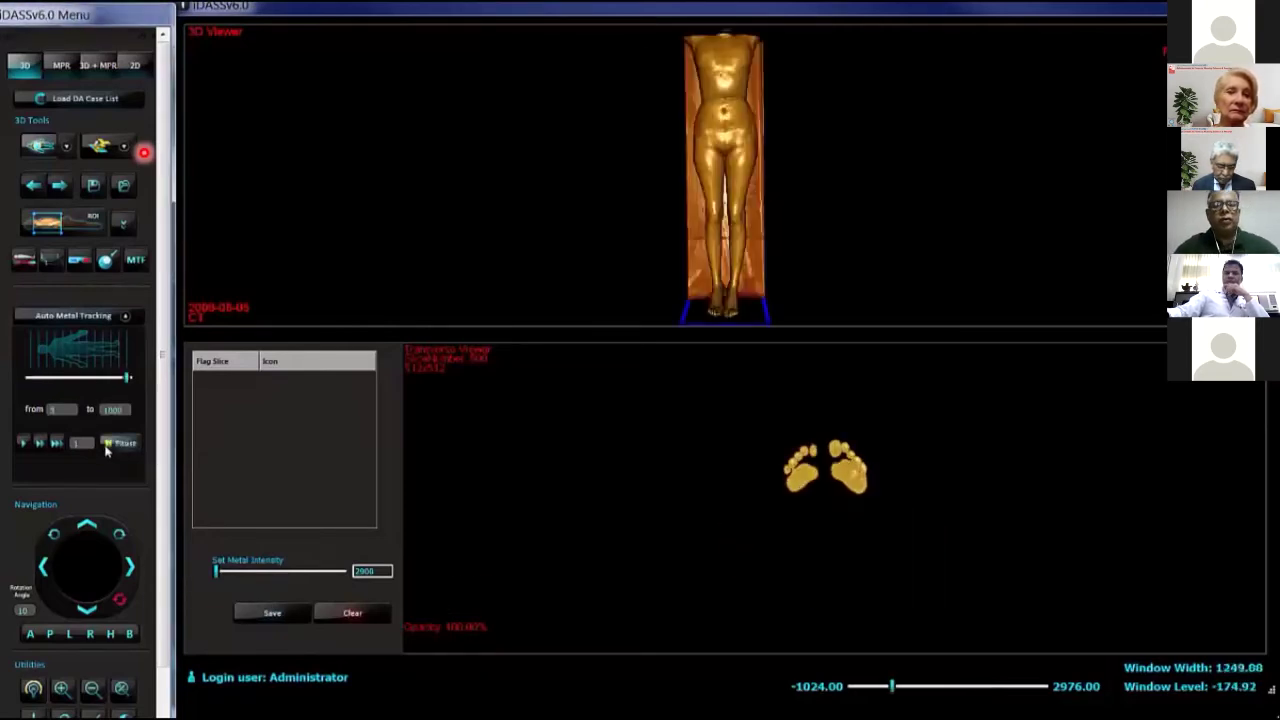